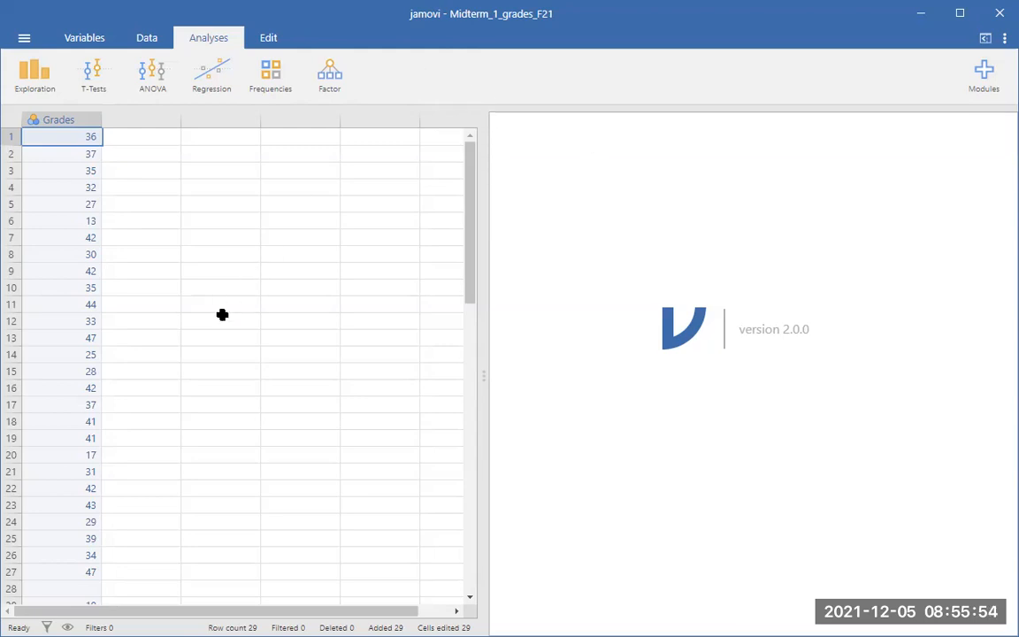
Look through all the values in the Grades column.
scroll(222, 315, "down", 5)
scroll(222, 315, "up", 5)
scroll(222, 315, "down", 8)
scroll(222, 315, "up", 8)
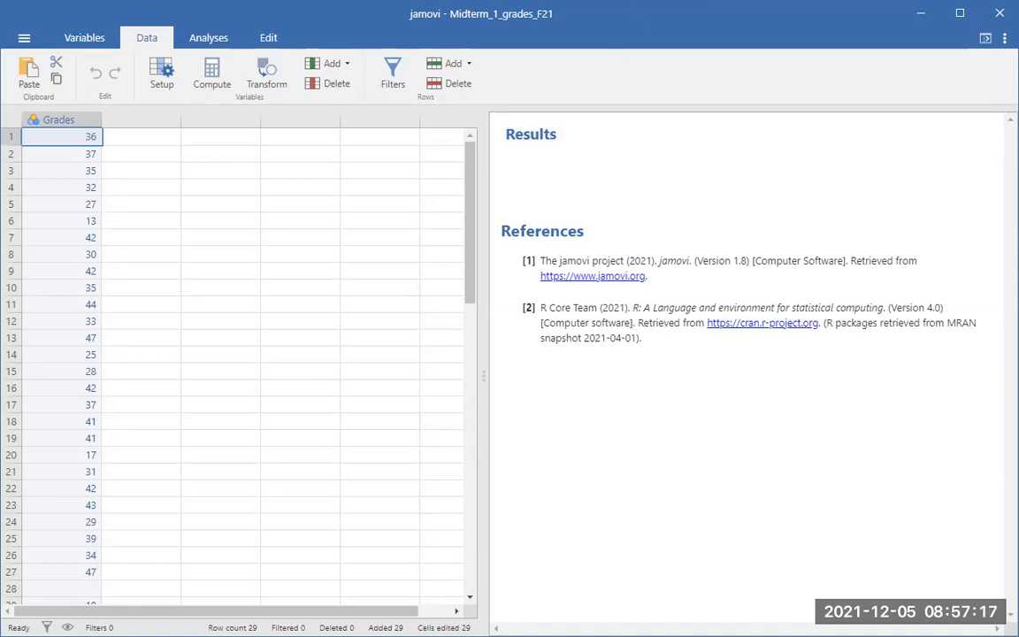
Handwrite the reference mean 37.7 in green above the results area.
mouse_move(592, 64)
left_mouse_down()
mouse_move(597, 81)
mouse_move(625, 94)
left_mouse_up()
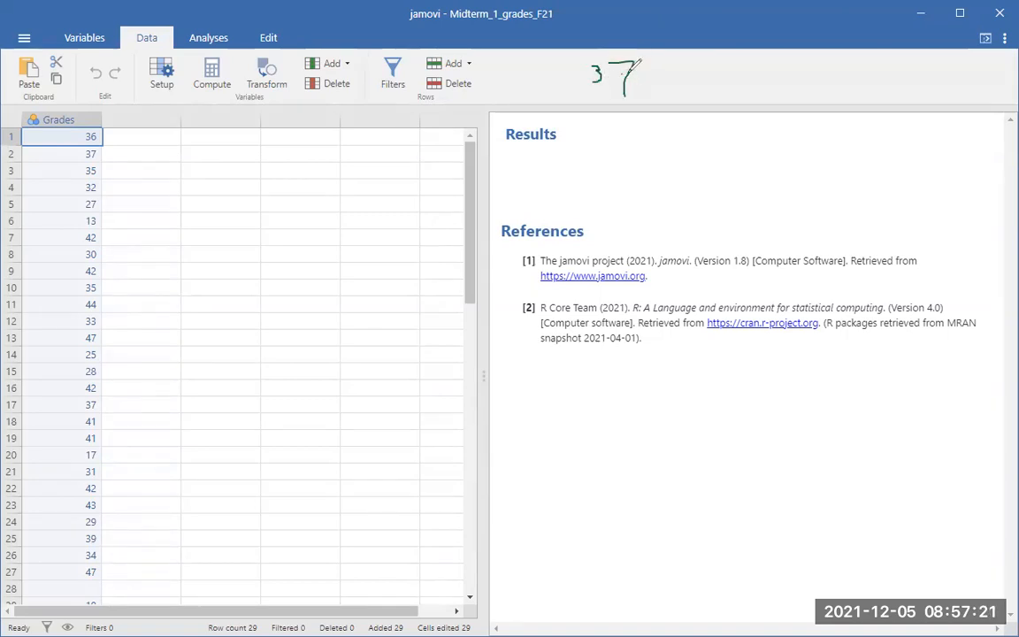
left_click(635, 85)
left_click_drag(655, 60, 661, 84)
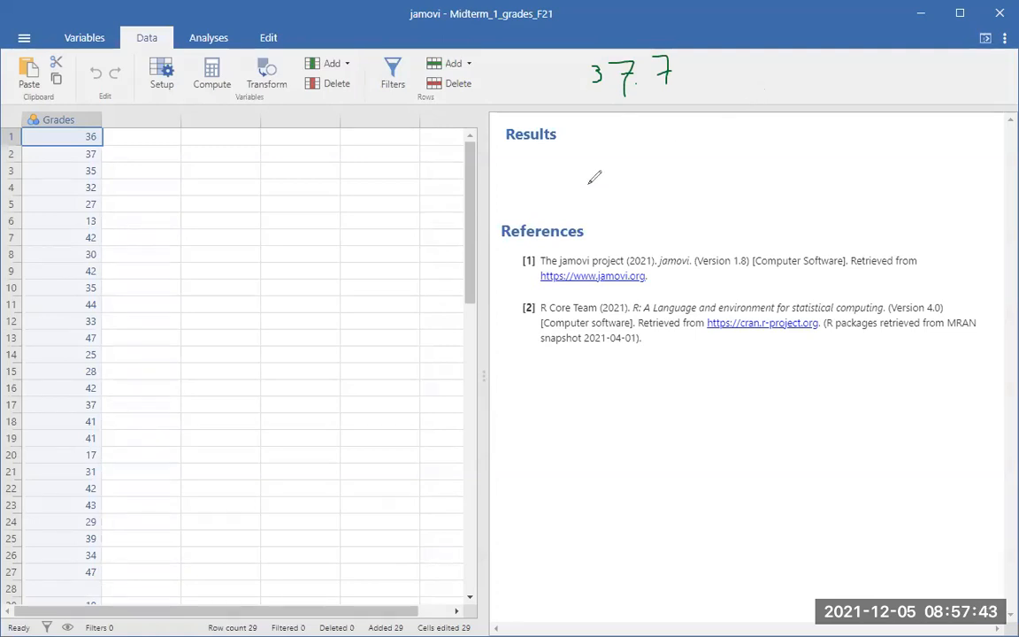
Handwrite the alternative hypothesis Ha: μ > 37.7 in green beside the Results heading.
mouse_move(586, 139)
left_mouse_down()
mouse_move(583, 166)
mouse_move(594, 162)
left_mouse_up()
mouse_move(583, 156)
left_mouse_down()
mouse_move(598, 148)
mouse_move(625, 160)
left_mouse_up()
left_click(621, 141)
left_click(621, 158)
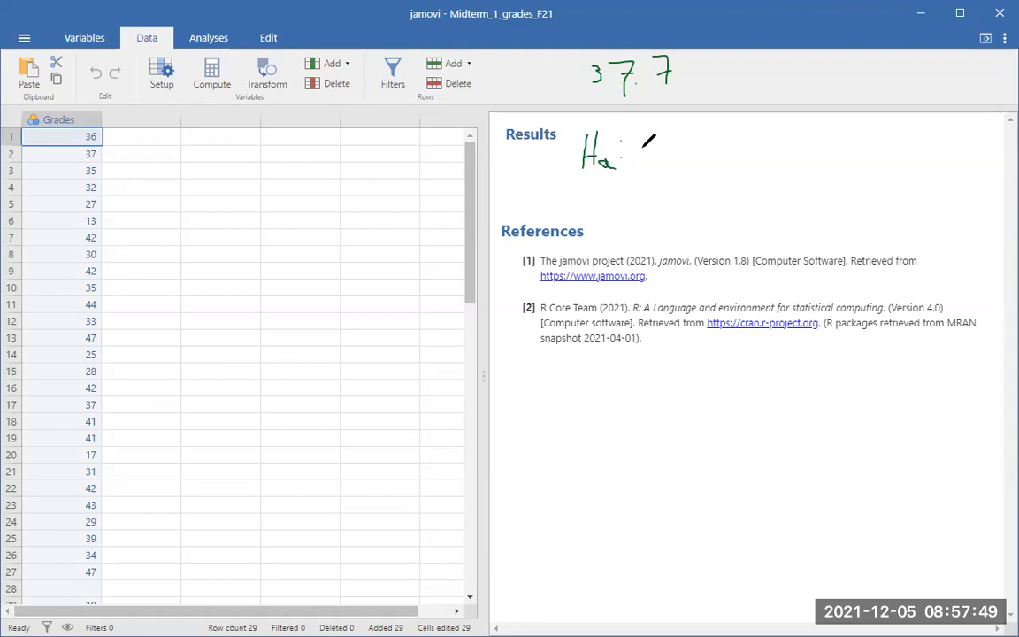
mouse_move(653, 142)
left_mouse_down()
mouse_move(648, 152)
mouse_move(664, 141)
mouse_move(667, 154)
left_mouse_up()
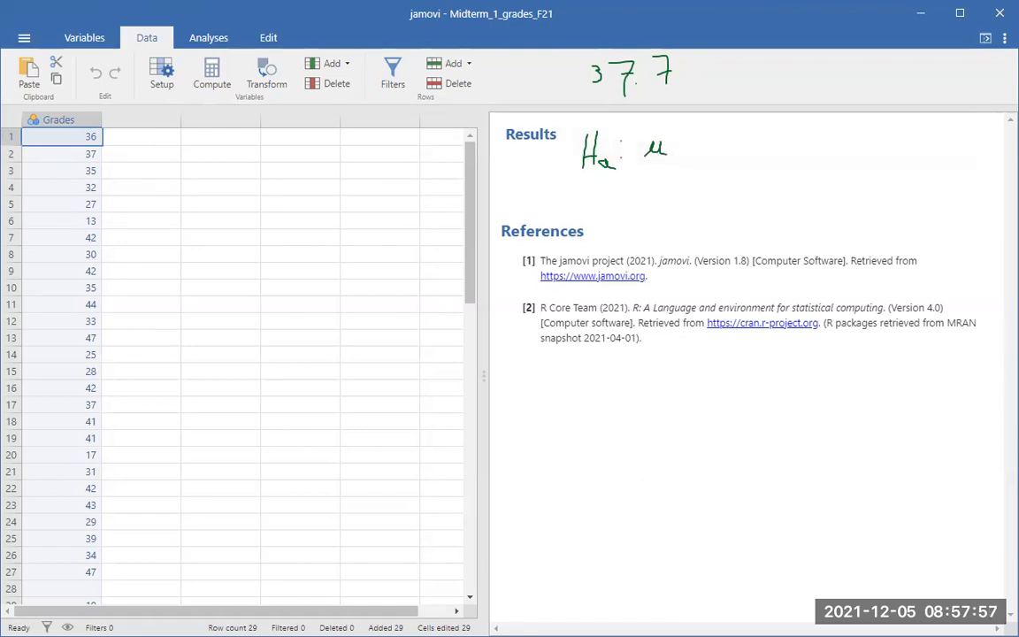
mouse_move(685, 131)
left_mouse_down()
mouse_move(695, 165)
mouse_move(794, 158)
left_mouse_up()
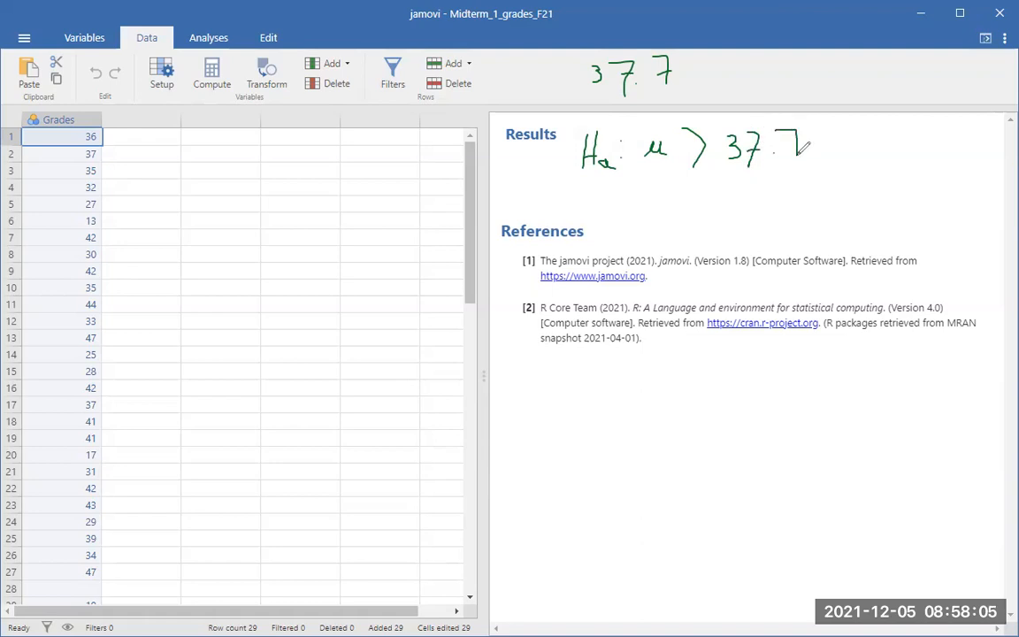
Handwrite the null hypothesis H0: μ ≤ 37.7 beneath the alternative hypothesis.
mouse_move(585, 191)
left_mouse_down()
mouse_move(584, 213)
mouse_move(601, 215)
mouse_move(602, 200)
mouse_move(608, 220)
mouse_move(656, 197)
mouse_move(661, 211)
mouse_move(671, 196)
left_mouse_up()
left_click(630, 199)
left_click(628, 215)
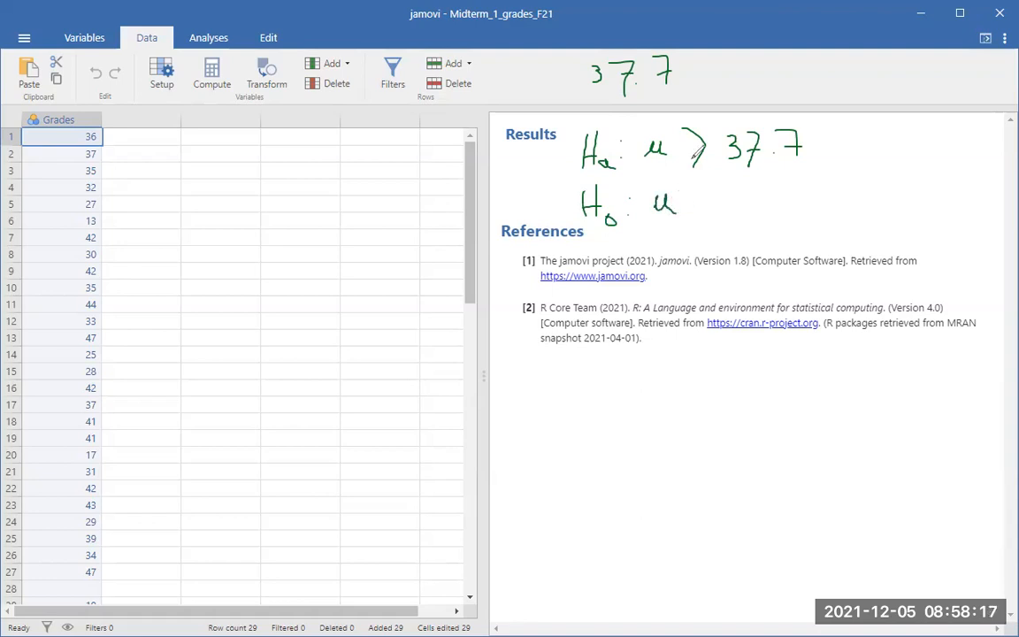
mouse_move(703, 183)
left_mouse_down()
mouse_move(712, 221)
mouse_move(757, 189)
mouse_move(743, 211)
mouse_move(805, 214)
left_mouse_up()
left_click(785, 211)
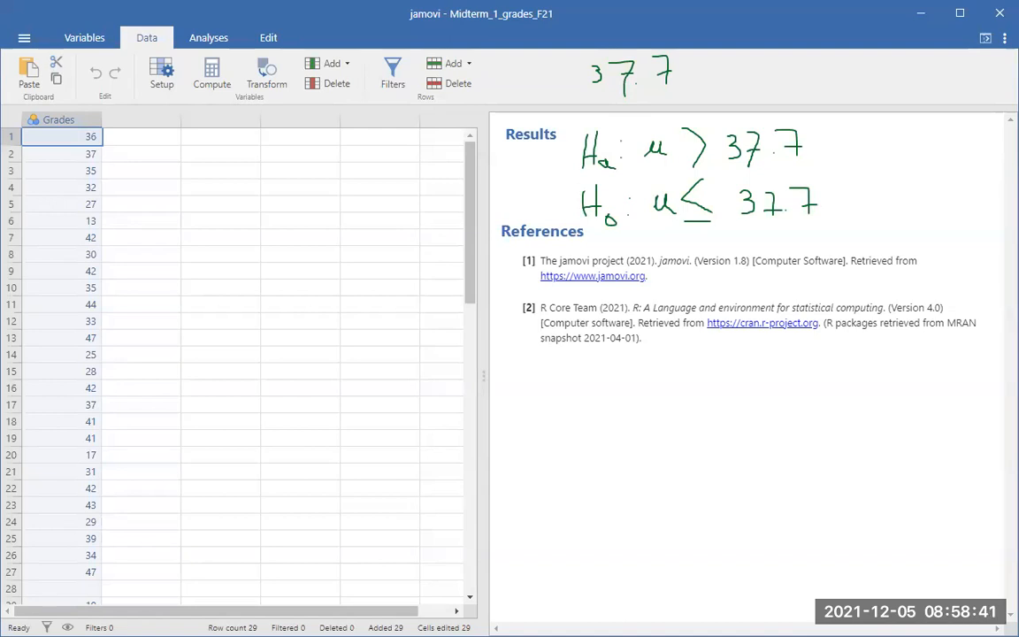
Start a One Sample T-Test with the test value 37.7 and the hypothesis > Test value.
left_click(213, 40)
left_click(93, 77)
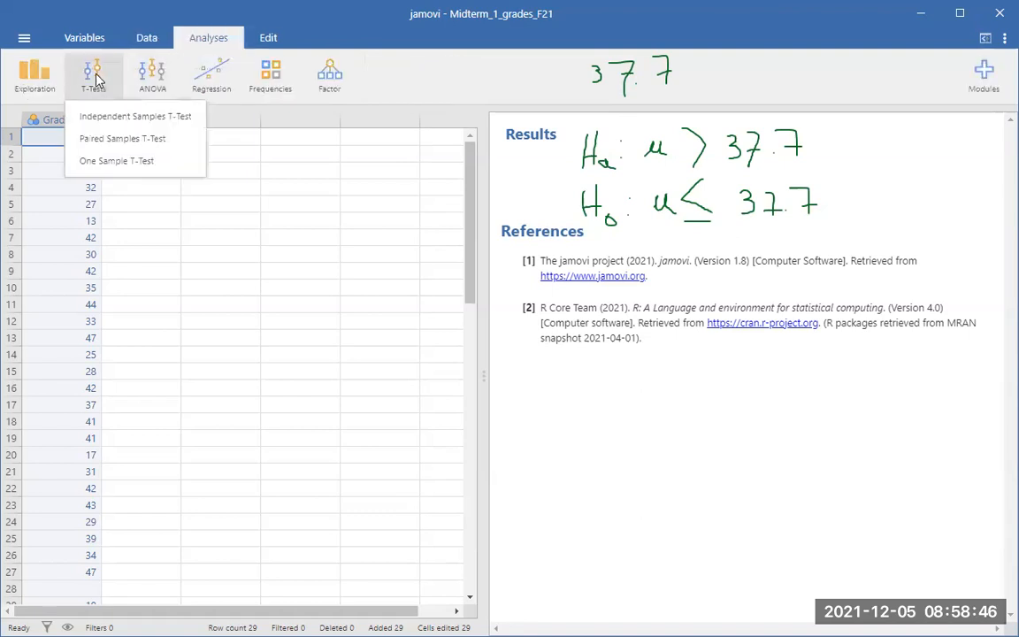
left_click(109, 163)
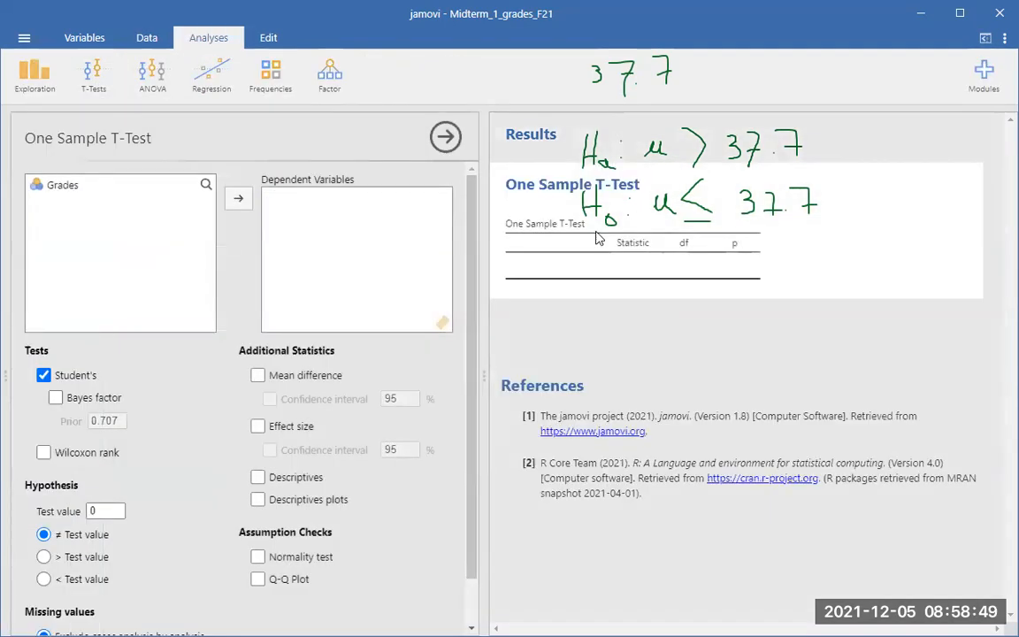
left_click(101, 512)
type("37")
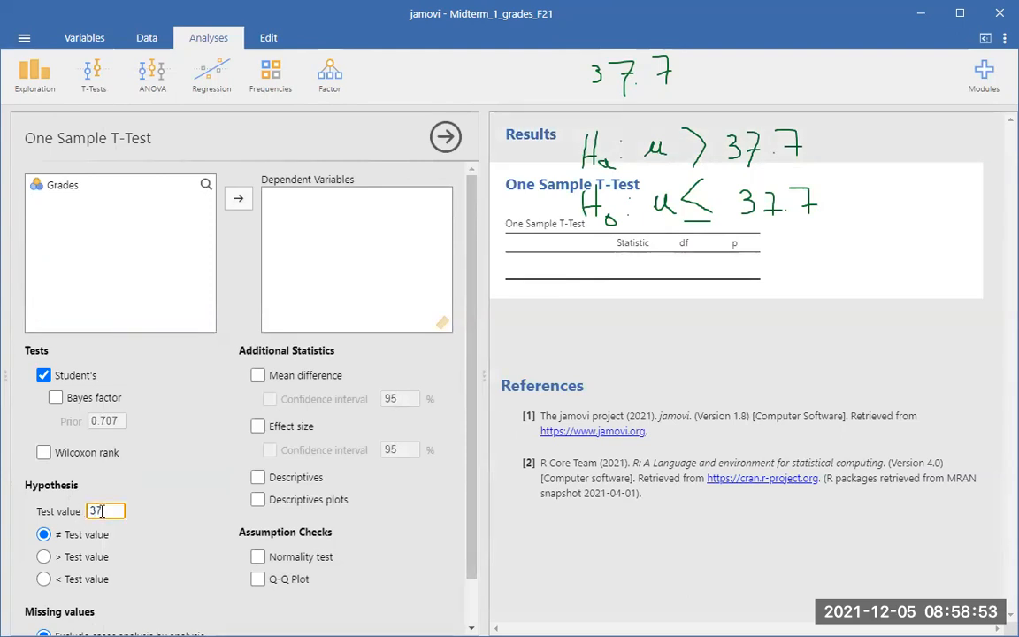
type(".7")
left_click(43, 556)
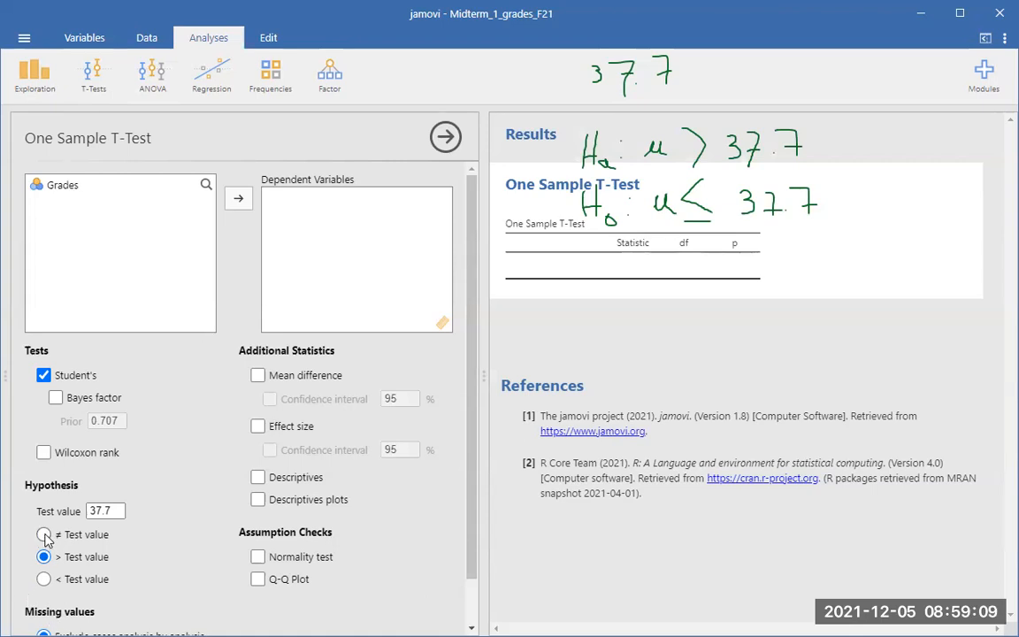
left_click(44, 580)
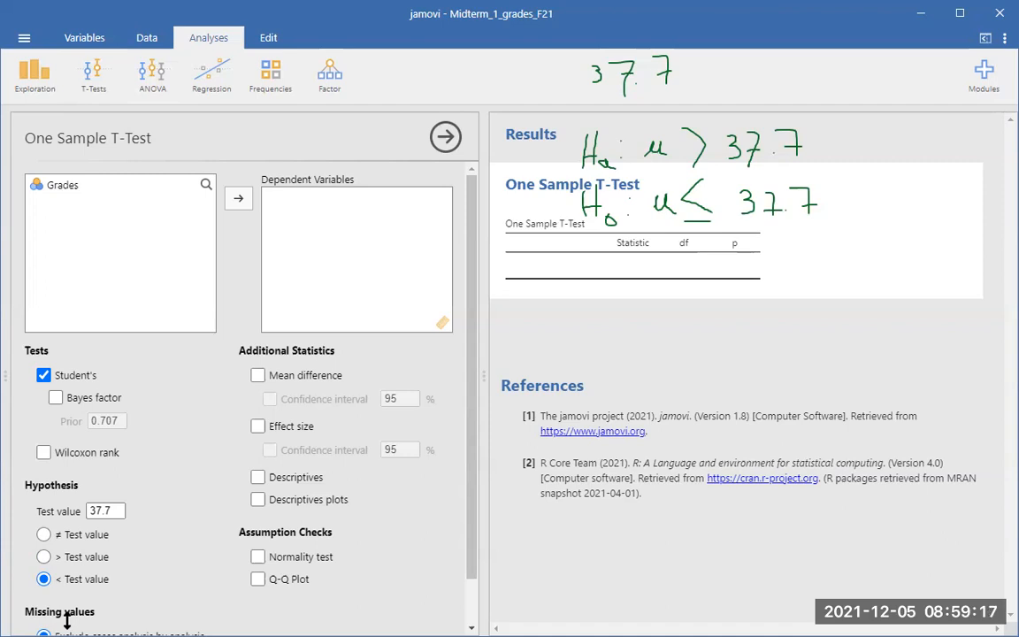
left_click(44, 557)
Assign Grades as the dependent variable and include the Descriptives in the t-test output.
left_click(70, 189)
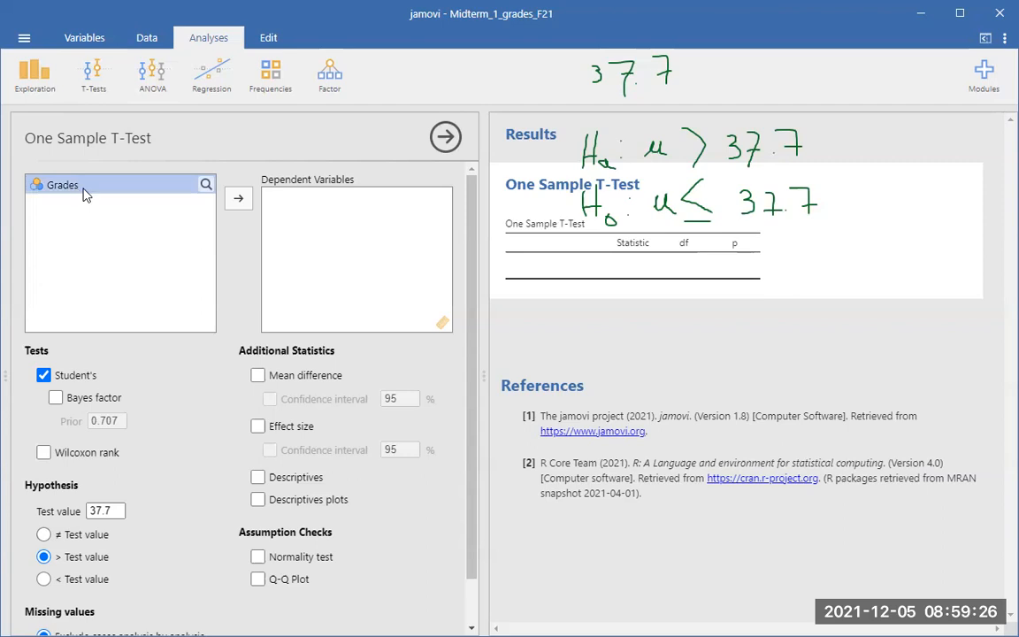
left_click(238, 199)
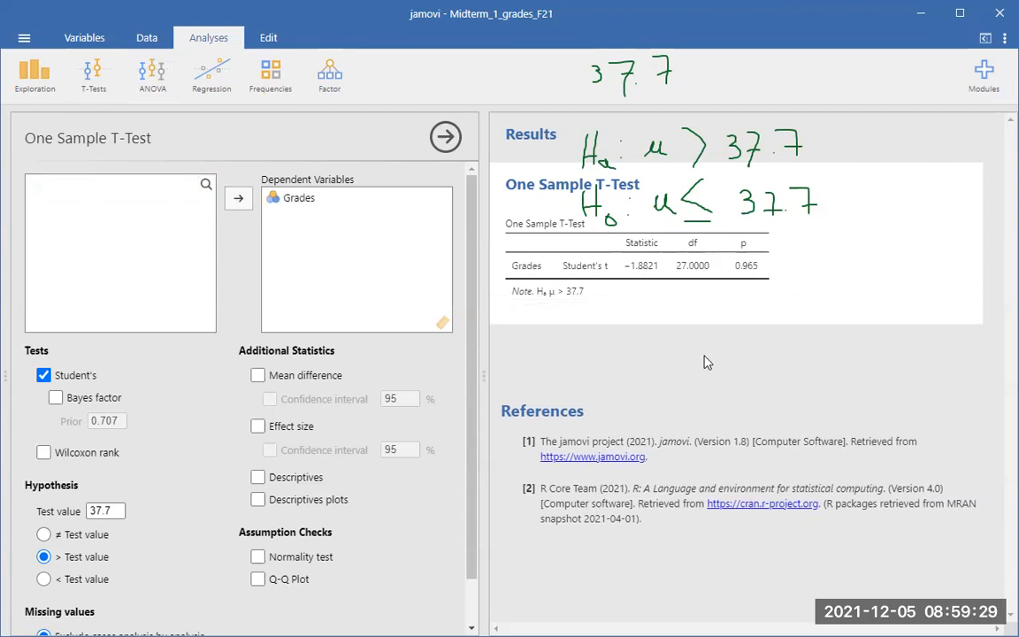
left_click(258, 478)
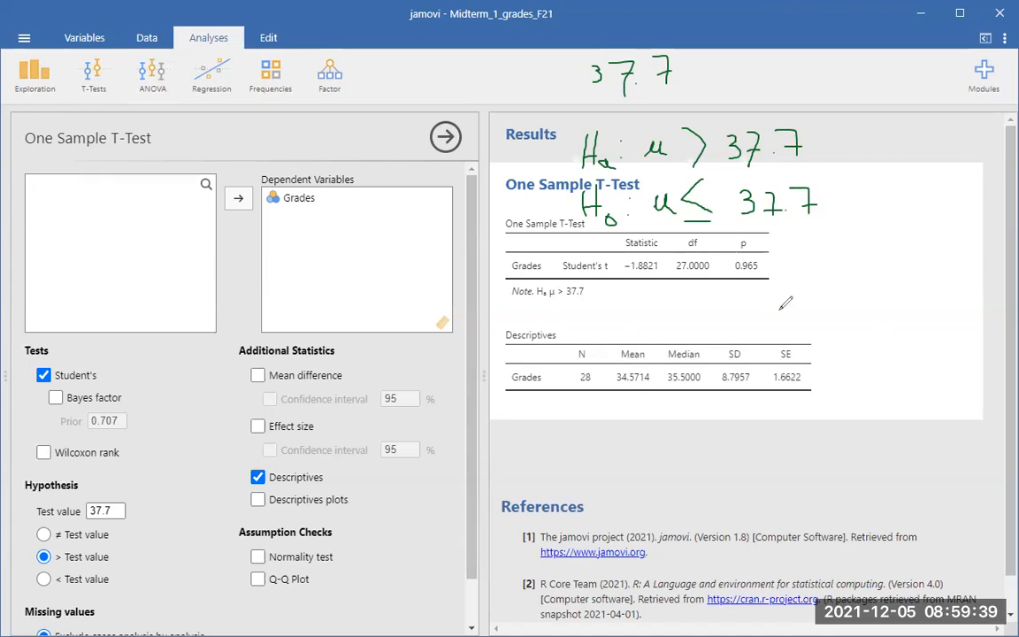
Circle the p value, the mean and the t statistic in red, and underline the median and SD.
mouse_move(787, 248)
left_mouse_down()
mouse_move(768, 238)
mouse_move(725, 253)
mouse_move(731, 279)
mouse_move(779, 276)
mouse_move(795, 247)
mouse_move(787, 251)
left_mouse_up()
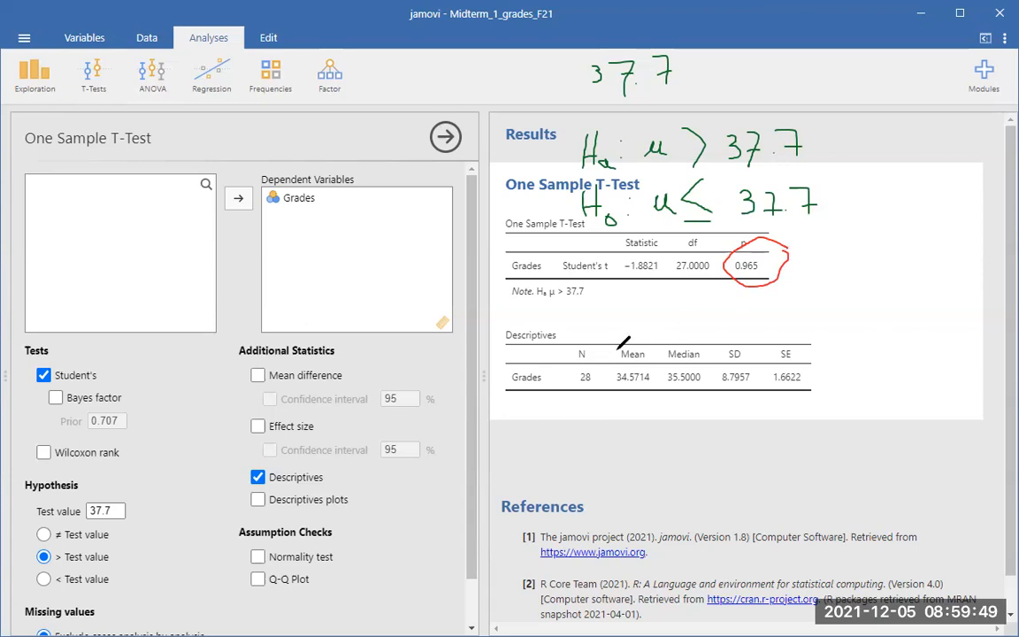
mouse_move(660, 332)
left_mouse_down()
mouse_move(638, 400)
mouse_move(630, 335)
left_mouse_up()
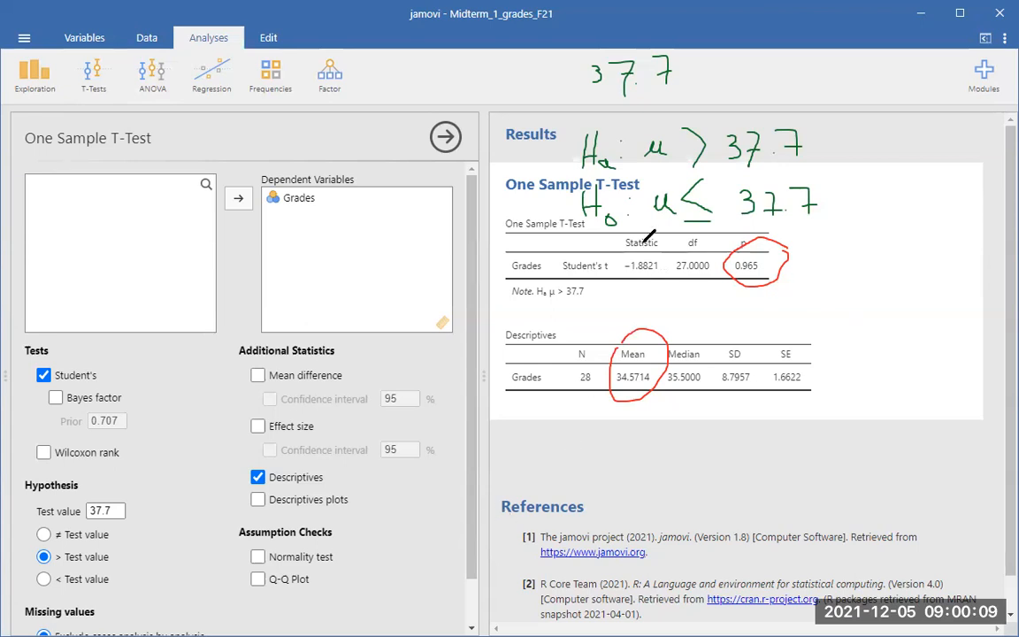
mouse_move(657, 250)
left_mouse_down()
mouse_move(619, 280)
mouse_move(657, 252)
left_mouse_up()
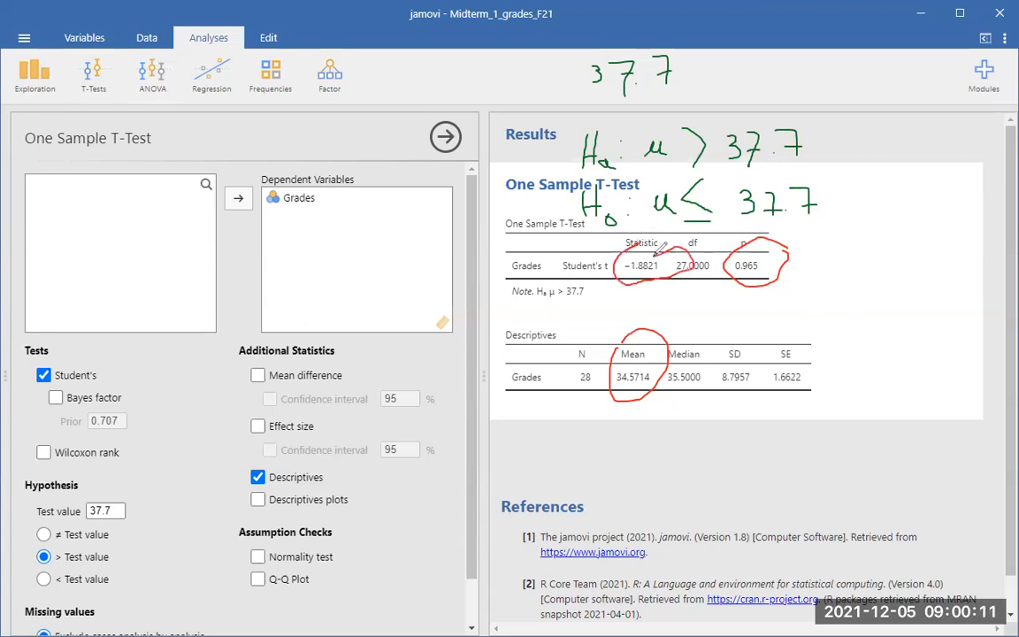
left_click_drag(662, 400, 763, 393)
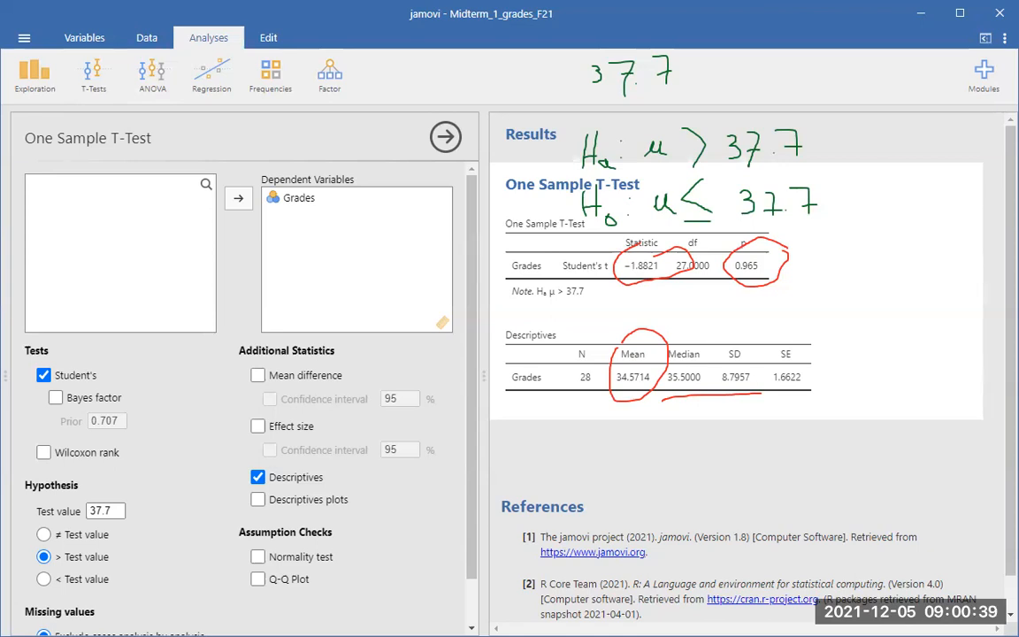
Erase the red marks from the t-test and descriptives tables.
left_click(665, 254)
left_click(731, 257)
left_click(650, 335)
left_click(664, 390)
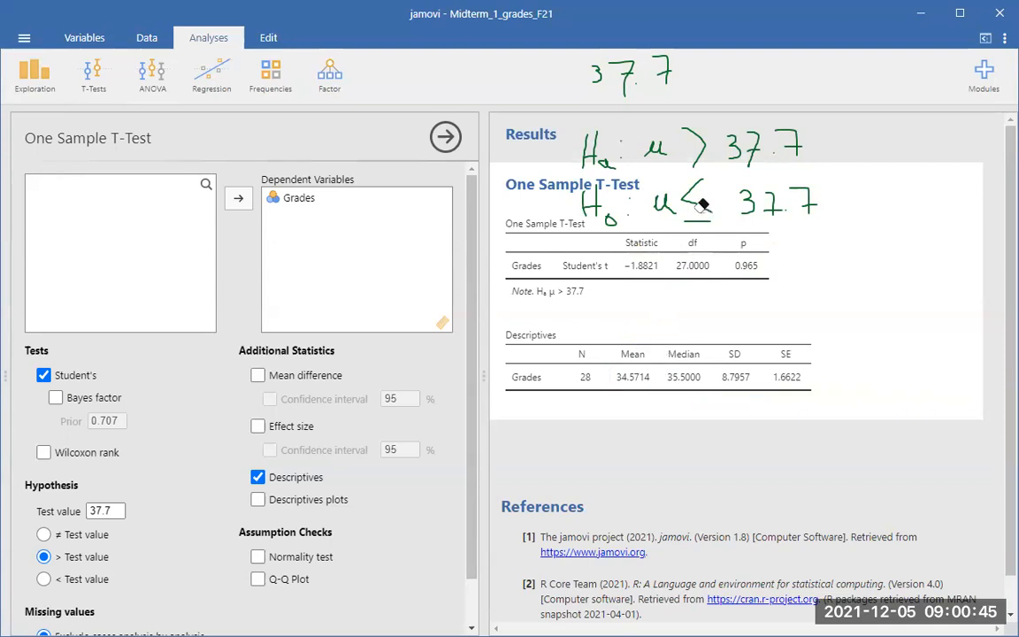
Erase the handwritten inequality signs and redraw them so the hypotheses read Ha: μ < 37.7 and H0: μ ≥ 37.7.
left_click(699, 142)
left_click(689, 199)
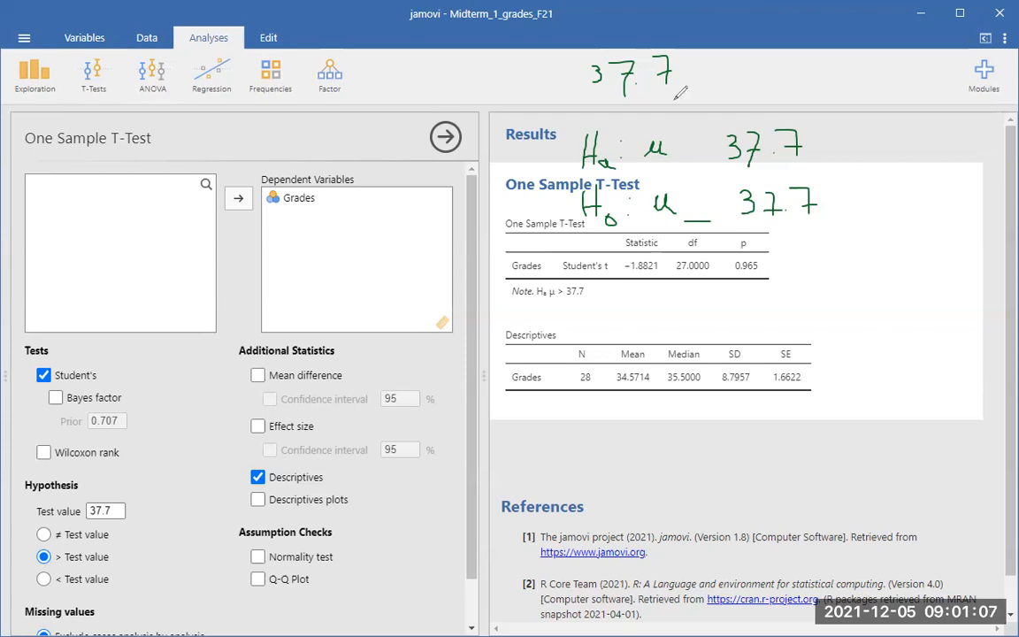
left_click_drag(702, 134, 705, 167)
mouse_move(686, 187)
left_mouse_down()
mouse_move(703, 197)
mouse_move(682, 219)
left_mouse_up()
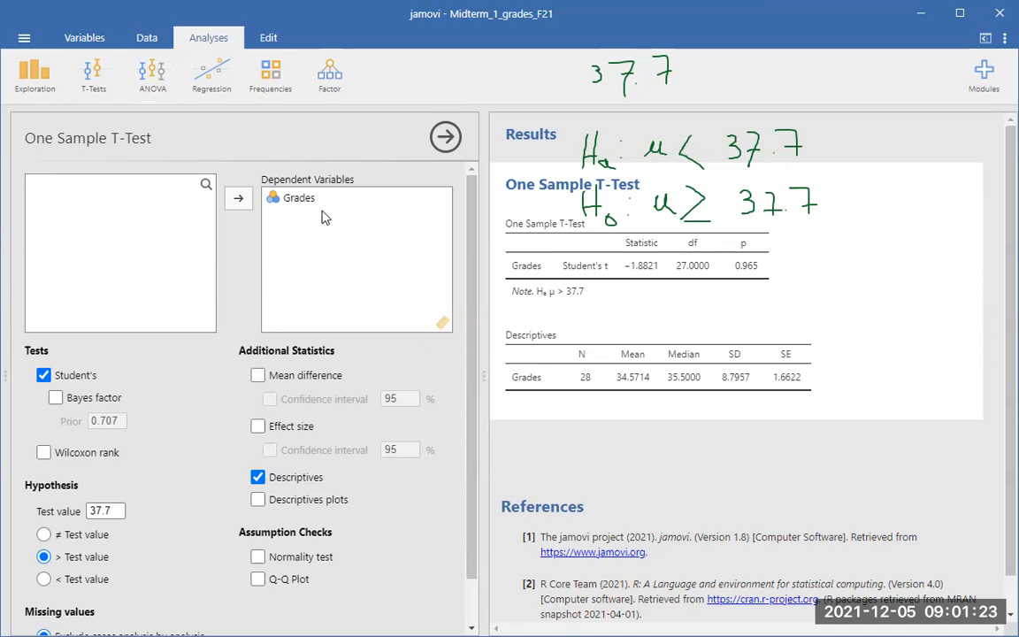
Change the t-test's hypothesis to < Test value.
left_click(44, 579)
Circle the hypothesis note, the p value and the mean in red, and clear all drawn annotations.
mouse_move(559, 288)
left_mouse_down()
mouse_move(542, 284)
mouse_move(534, 299)
mouse_move(575, 306)
mouse_move(594, 292)
mouse_move(570, 283)
left_mouse_up()
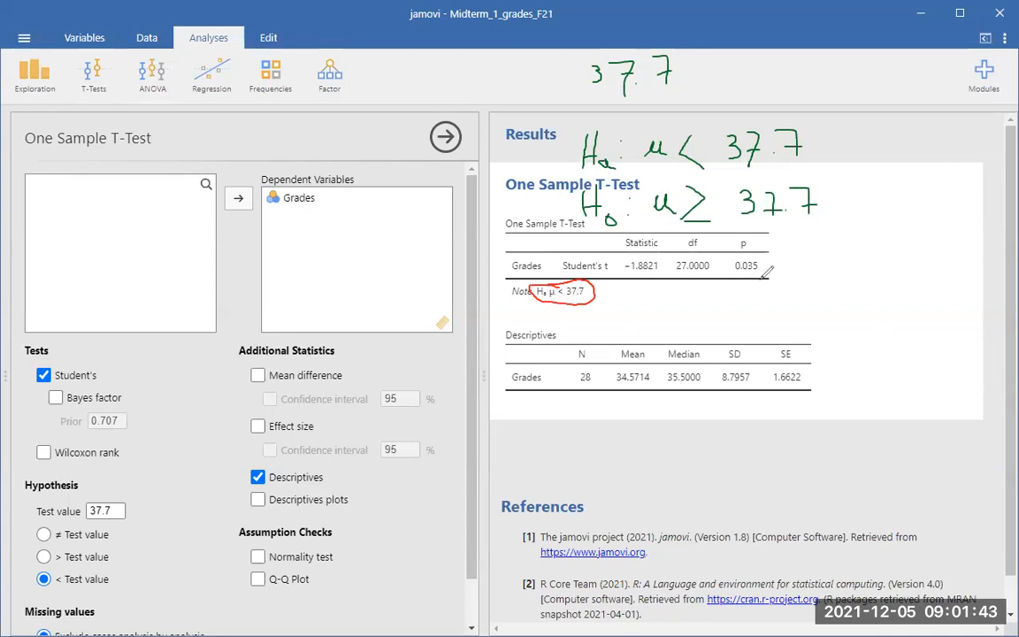
mouse_move(733, 277)
left_mouse_down()
mouse_move(769, 278)
mouse_move(773, 264)
left_mouse_up()
mouse_move(618, 364)
left_mouse_down()
mouse_move(634, 393)
mouse_move(637, 356)
mouse_move(620, 359)
left_mouse_up()
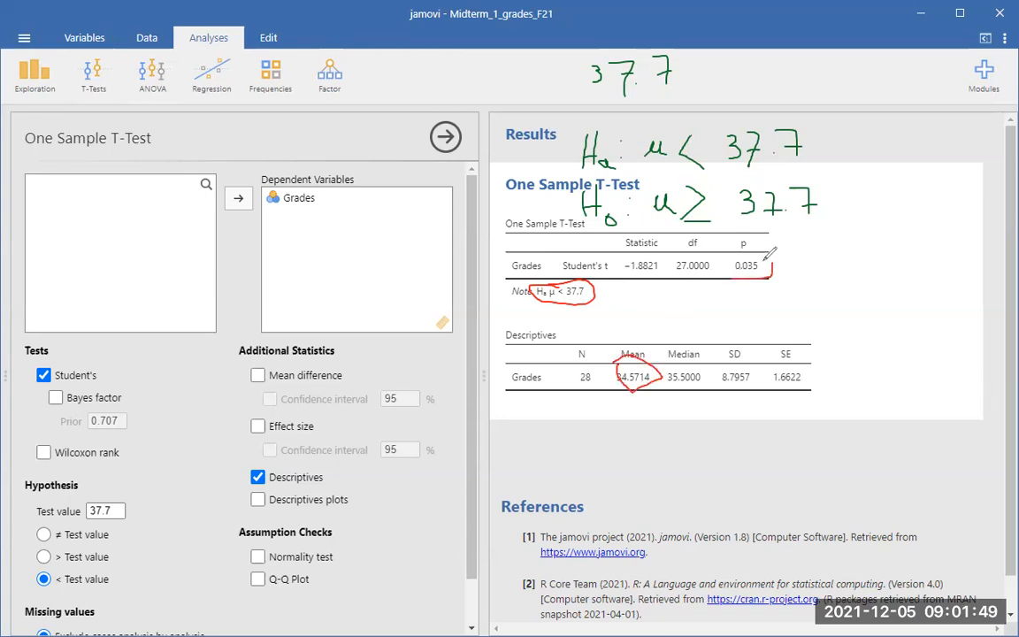
mouse_move(775, 263)
left_mouse_down()
mouse_move(719, 257)
mouse_move(711, 271)
mouse_move(733, 275)
left_mouse_up()
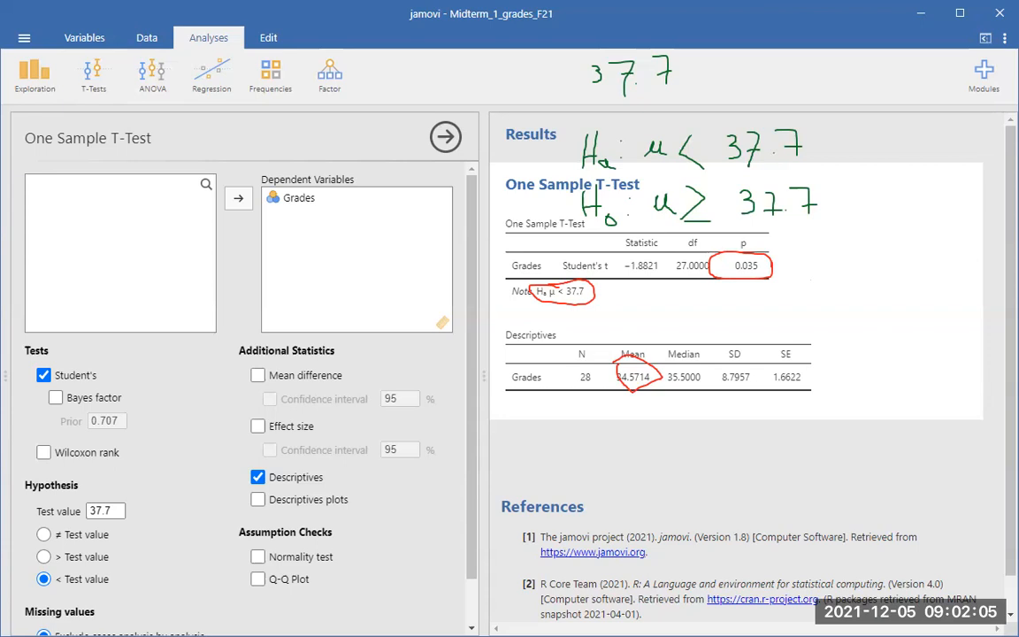
key("Escape")
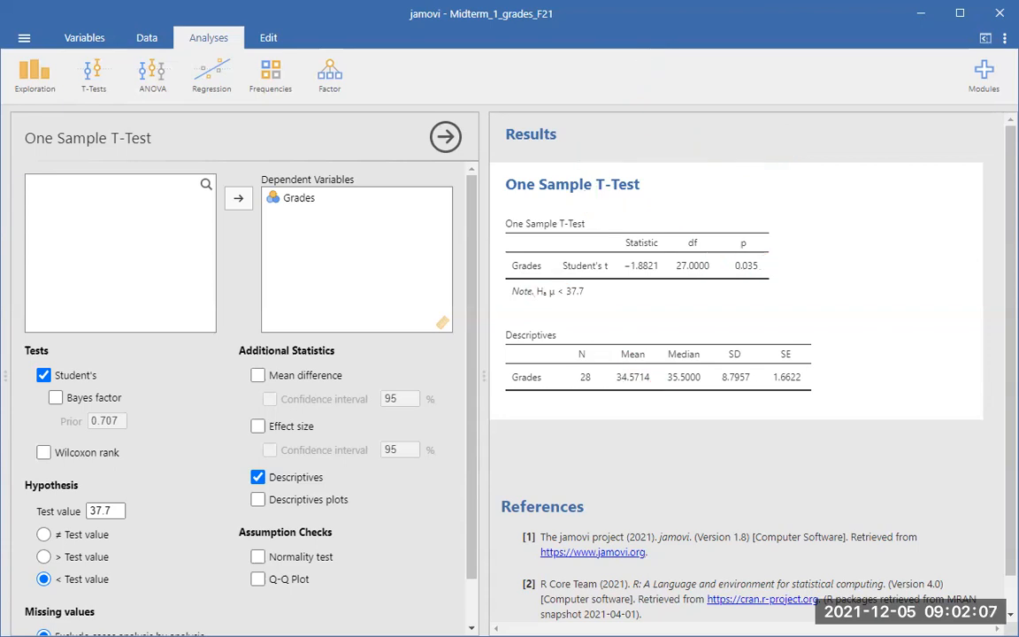